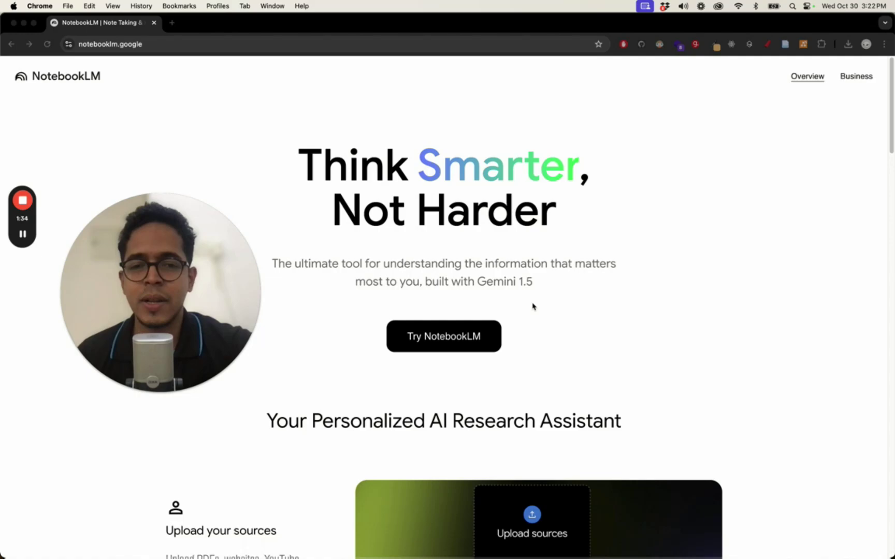
# - Create a new untitled NotebookLM notebook and open the Downloads file picker to add a source
pyautogui.click(451, 336)
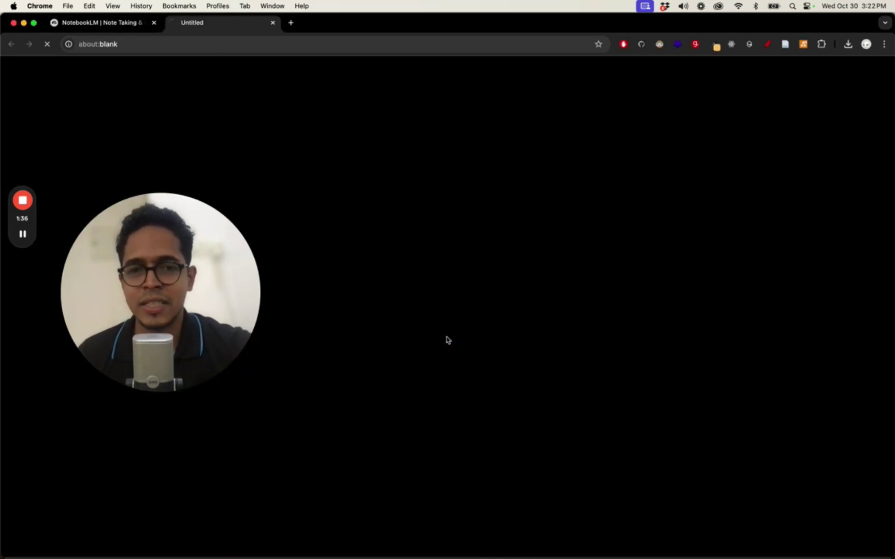
pyautogui.moveTo(249, 283); pyautogui.dragTo(538, 181)
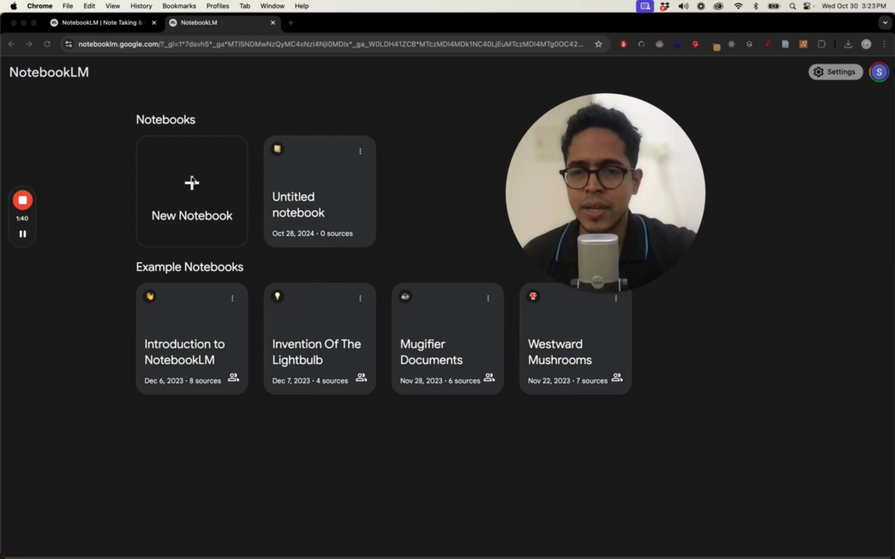
pyautogui.click(195, 192)
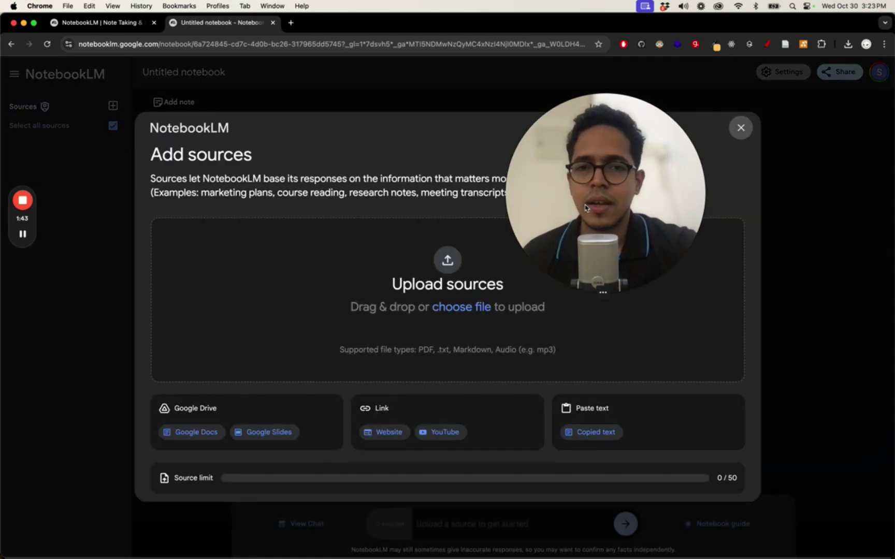
pyautogui.moveTo(548, 203); pyautogui.dragTo(657, 225)
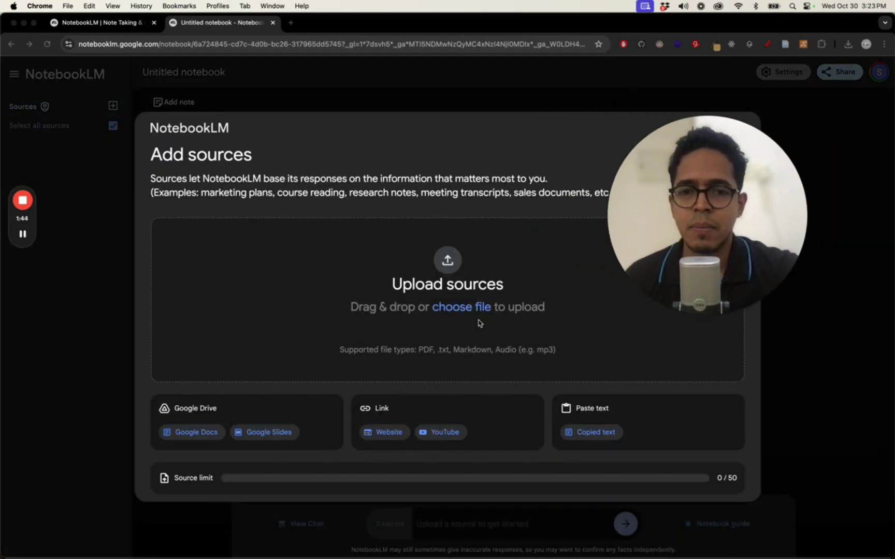
pyautogui.click(460, 310)
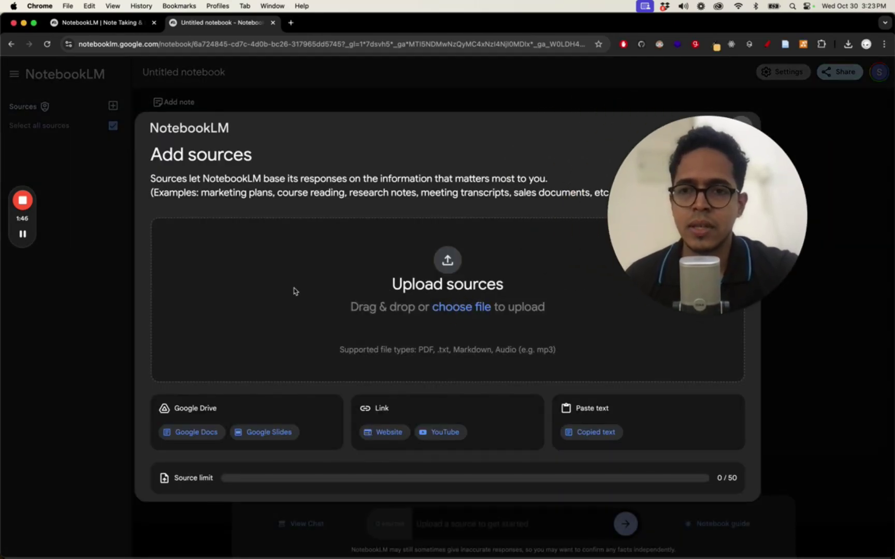
pyautogui.click(445, 268)
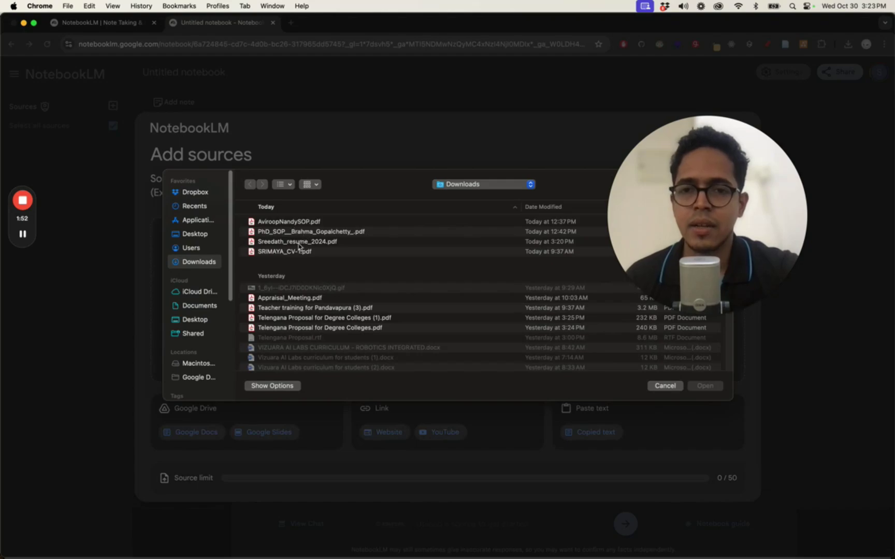
# - Upload the resume PDF as the source, generate its Audio Overview, and switch to Acrobat Reader
pyautogui.doubleClick(297, 241)
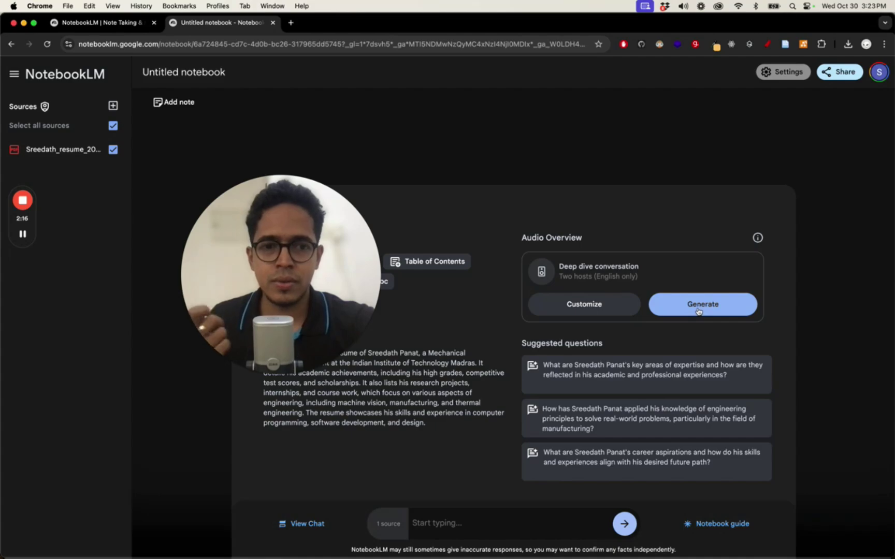
pyautogui.click(704, 308)
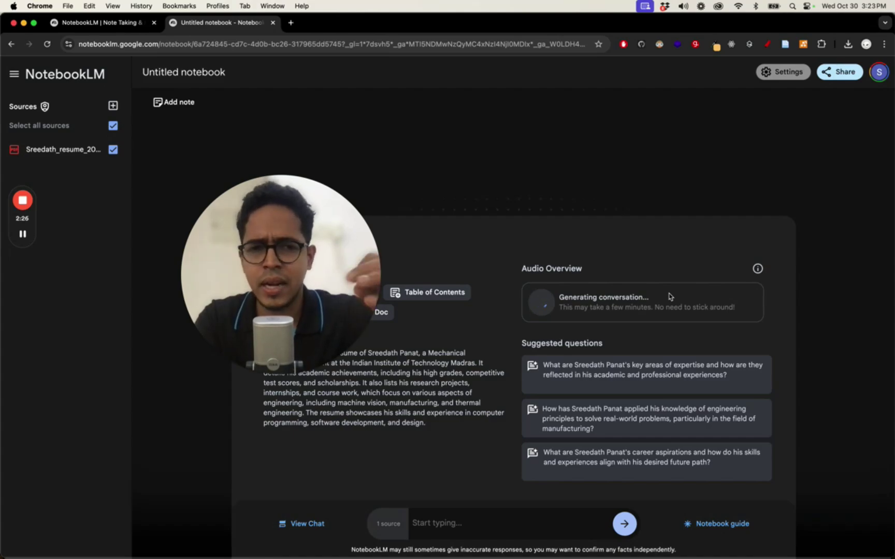
pyautogui.press('super+Tab')
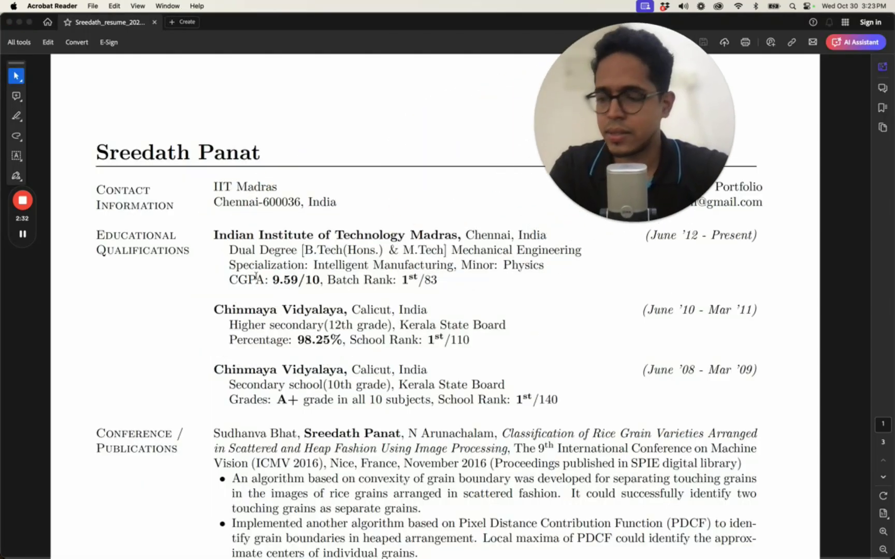
# - Scroll through all three resume pages in Acrobat Reader and back to the top, then return to Chrome
pyautogui.scroll(-2, 255, 276)
pyautogui.scroll(-3, 146, 240)
pyautogui.scroll(4, 146, 239)
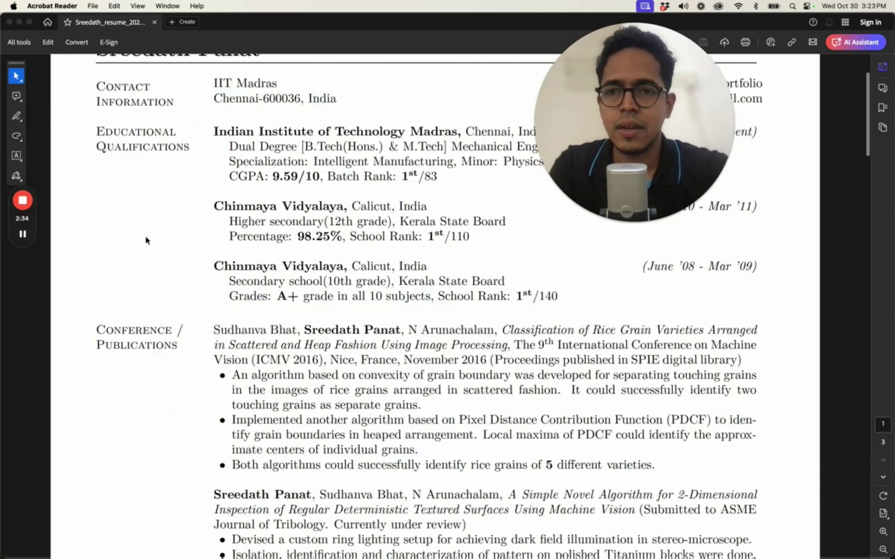
pyautogui.scroll(-10, 162, 190)
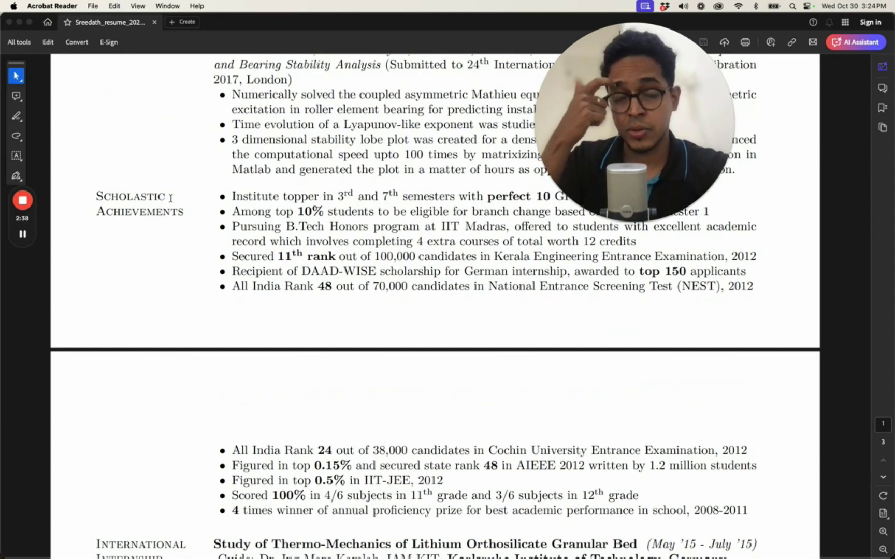
pyautogui.scroll(-10, 195, 258)
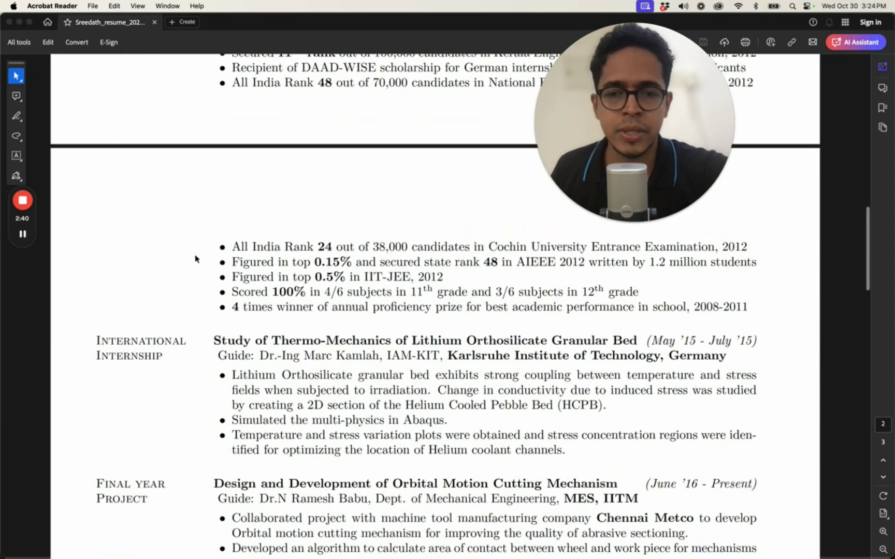
pyautogui.scroll(-5, 180, 239)
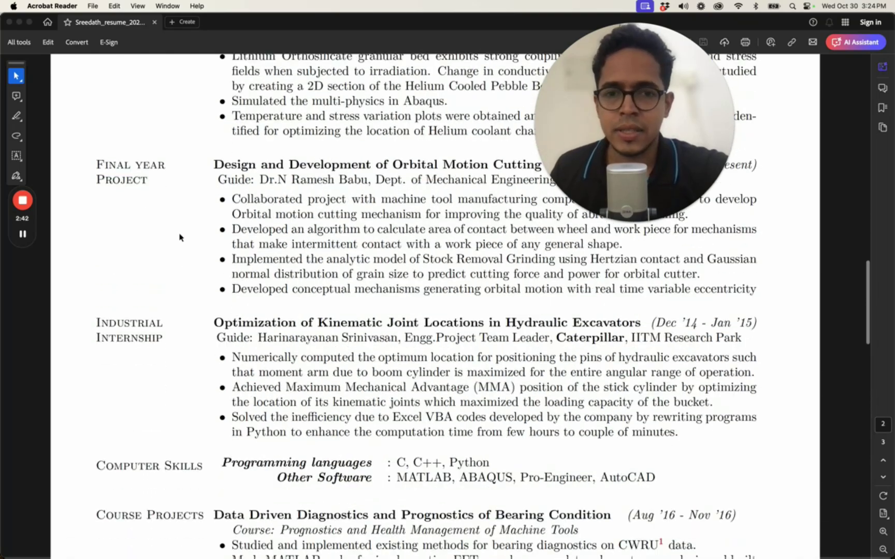
pyautogui.scroll(-2, 179, 237)
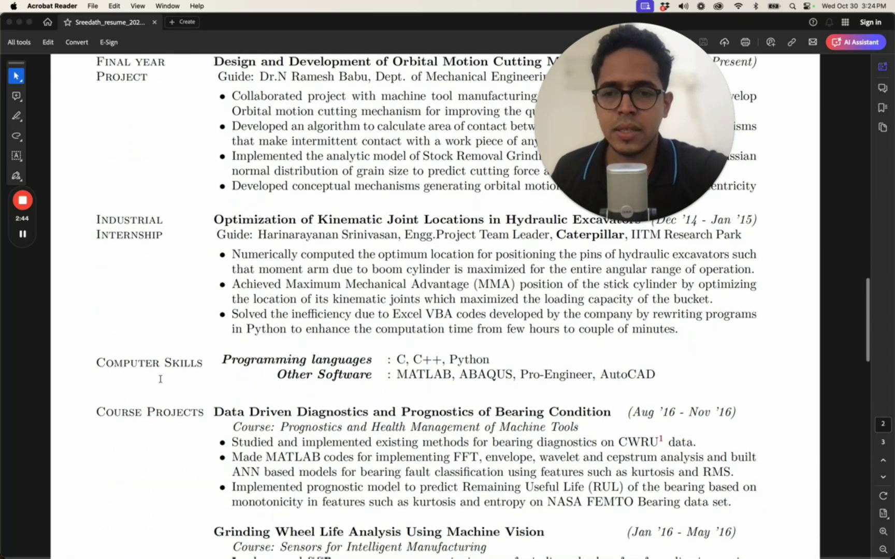
pyautogui.scroll(-1, 136, 410)
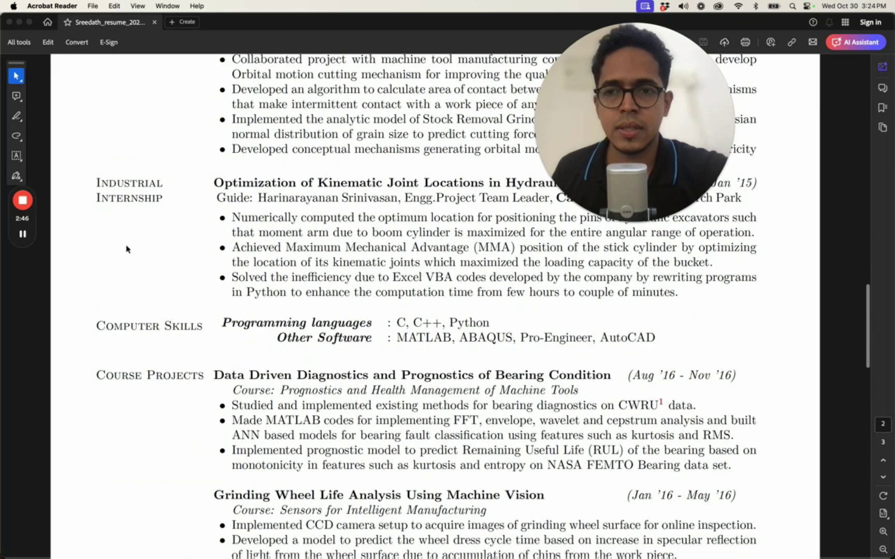
pyautogui.scroll(-18, 126, 249)
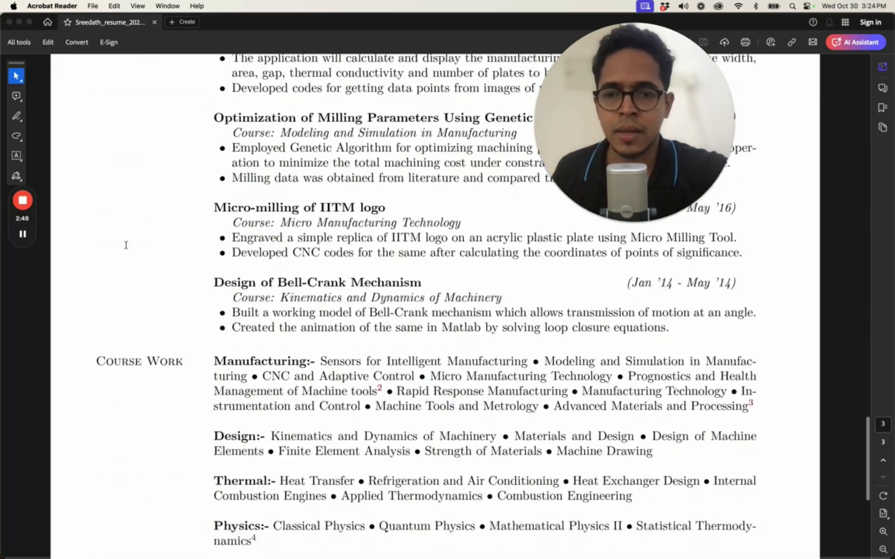
pyautogui.scroll(-8, 126, 245)
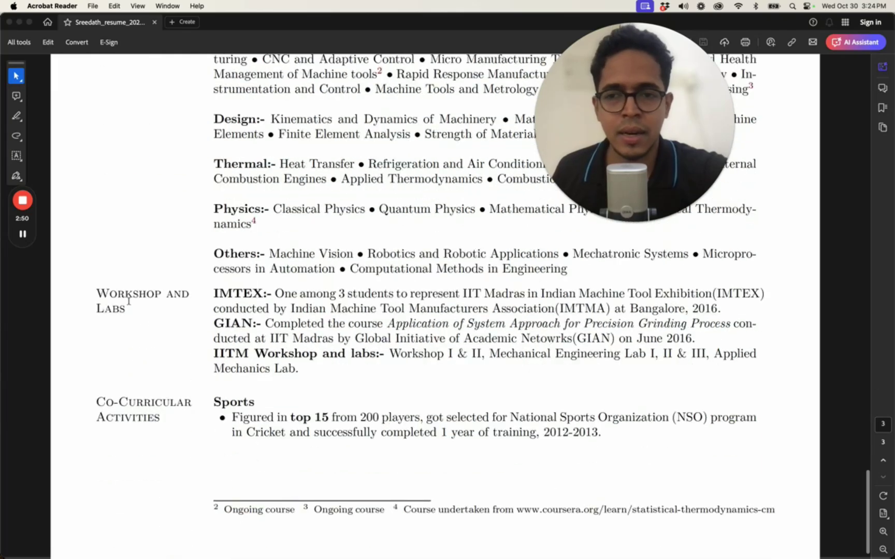
pyautogui.scroll(1, 138, 389)
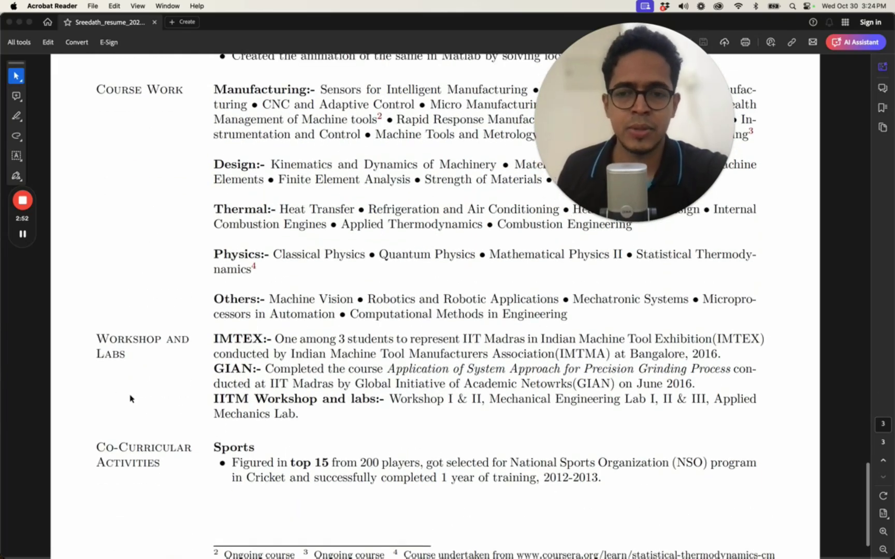
pyautogui.scroll(20, 131, 398)
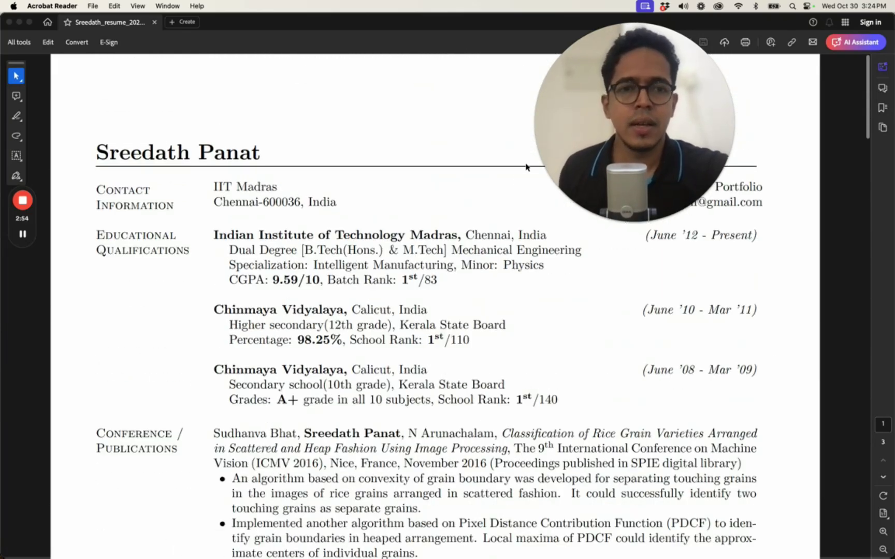
pyautogui.press('super+Tab')
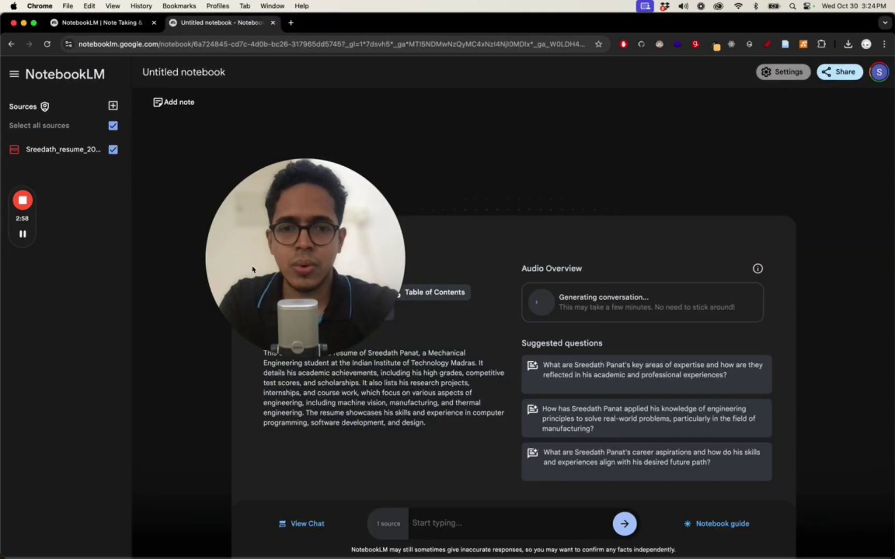
# - Wait until the Audio Overview finishes as a 14:20 conversation in the notebook titled 'resume'
pyautogui.moveTo(323, 254); pyautogui.dragTo(179, 294)
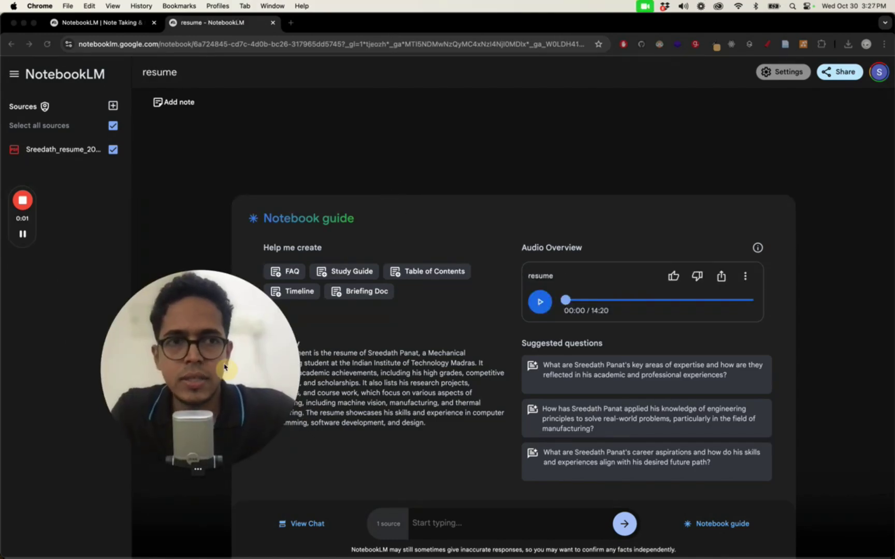
pyautogui.moveTo(224, 367); pyautogui.dragTo(209, 335)
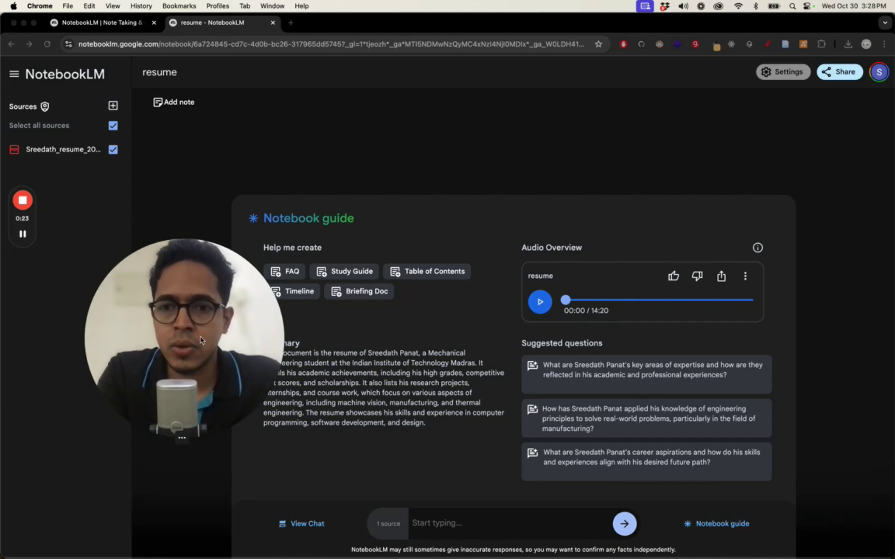
# - Tile NotebookLM beside the resume PDF and start the Audio Overview playing
pyautogui.moveTo(201, 340); pyautogui.dragTo(170, 327)
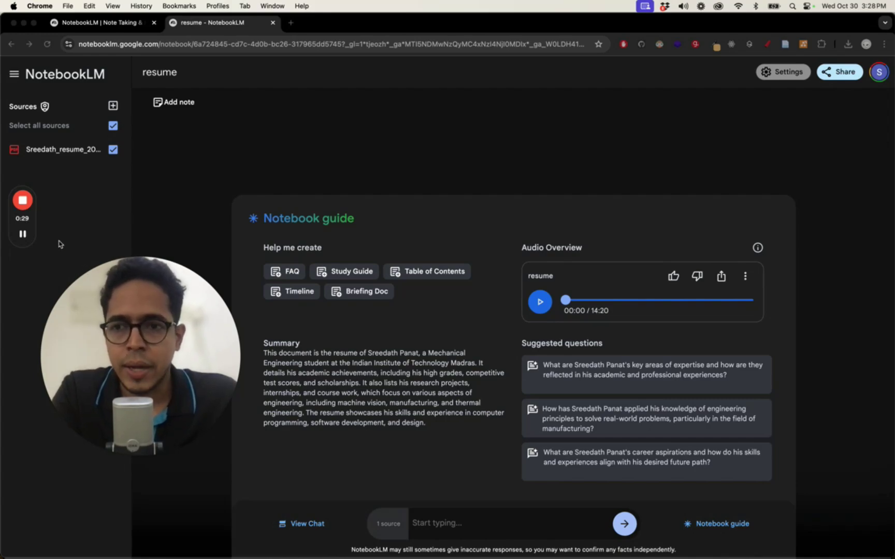
pyautogui.hotkey('ctrl', 'alt', 'Left')
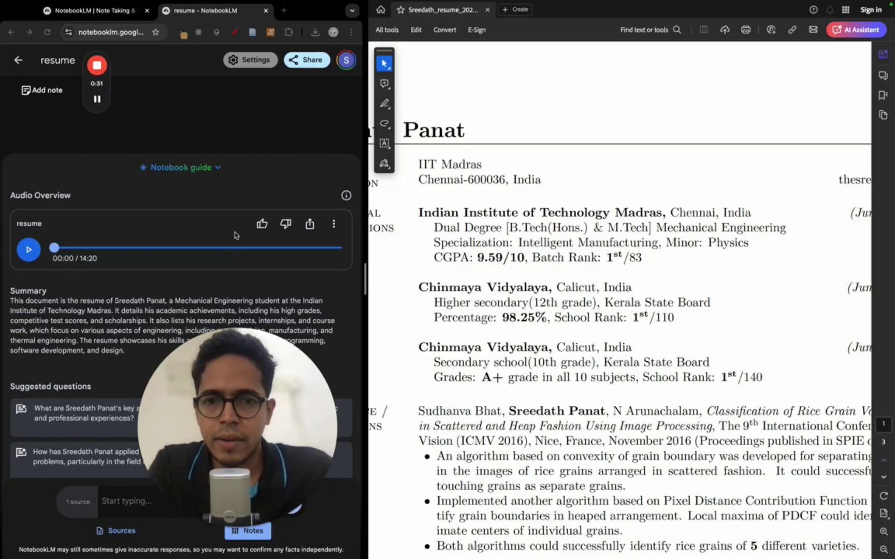
pyautogui.click(30, 252)
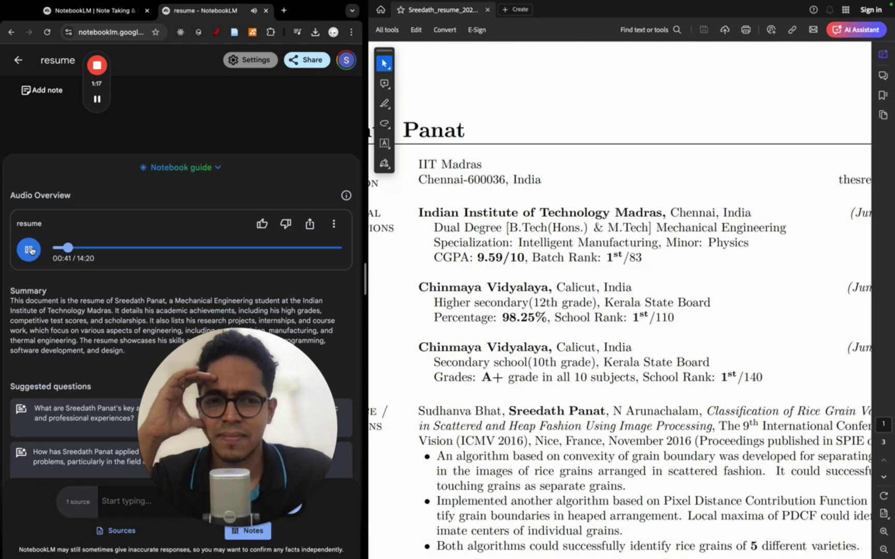
pyautogui.scroll(-2, 461, 310)
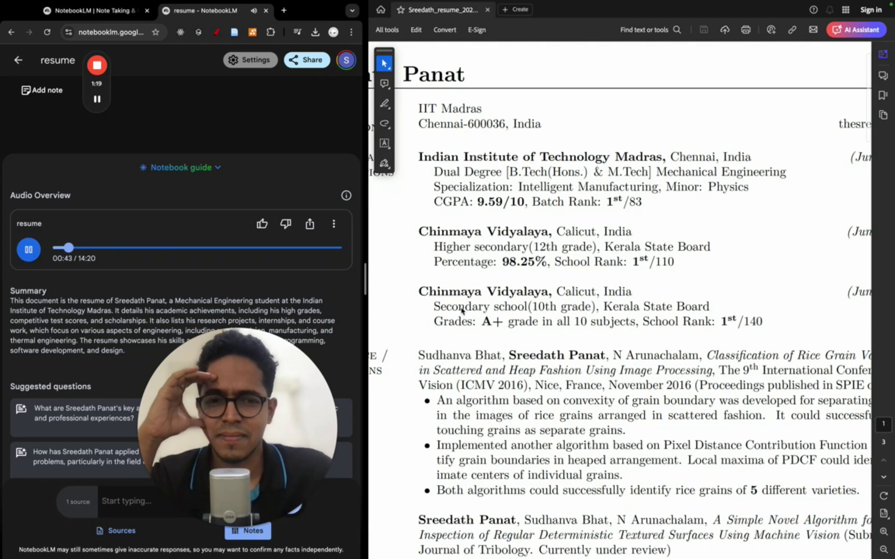
pyautogui.scroll(-1, 461, 310)
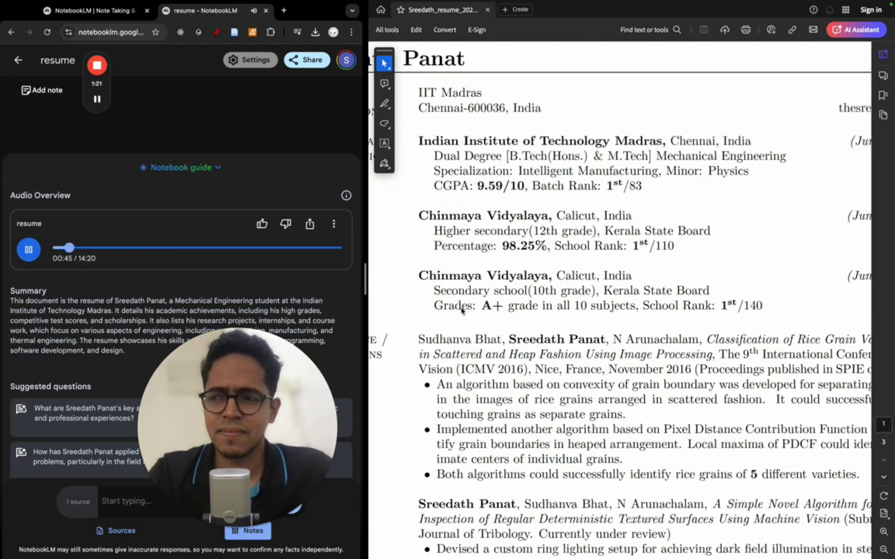
pyautogui.scroll(1, 481, 295)
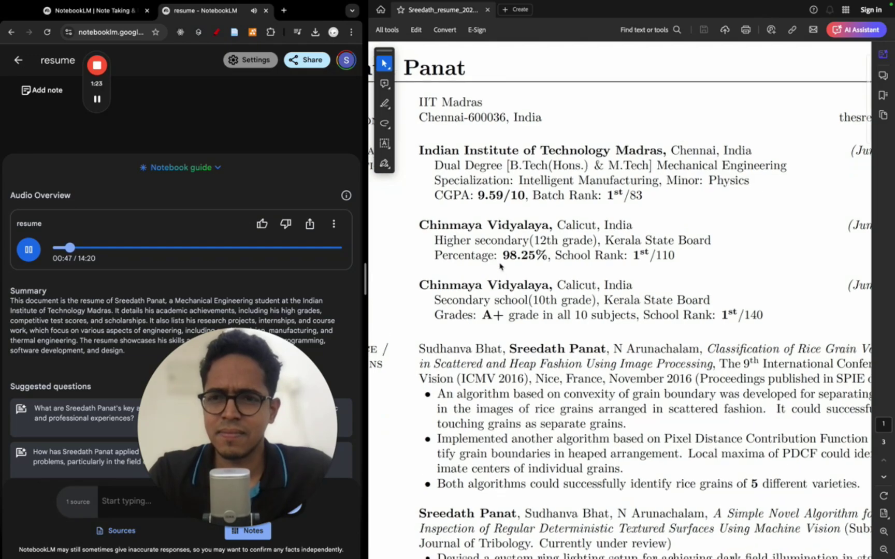
pyautogui.scroll(-1, 498, 279)
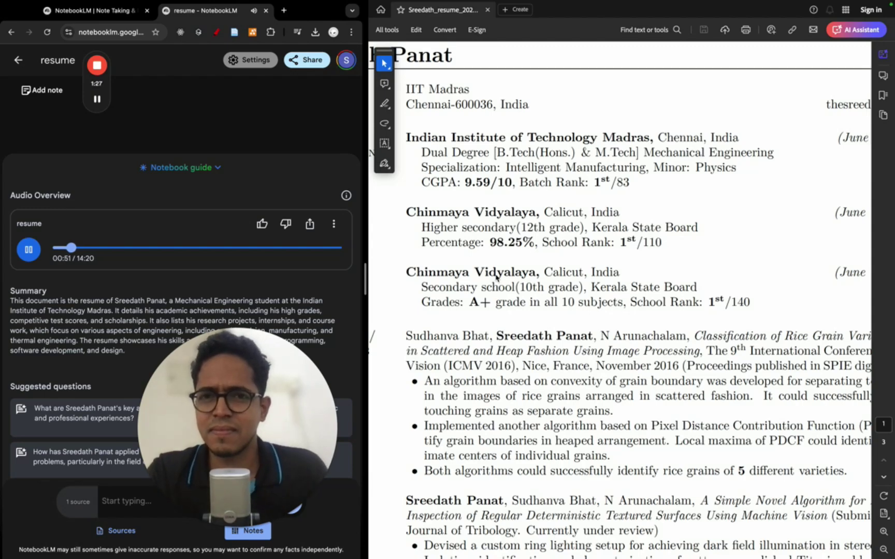
# - Pause the Audio Overview briefly, resume it past 1:21, and scroll the PDF to page 2
pyautogui.moveTo(184, 11)
pyautogui.click(28, 249)
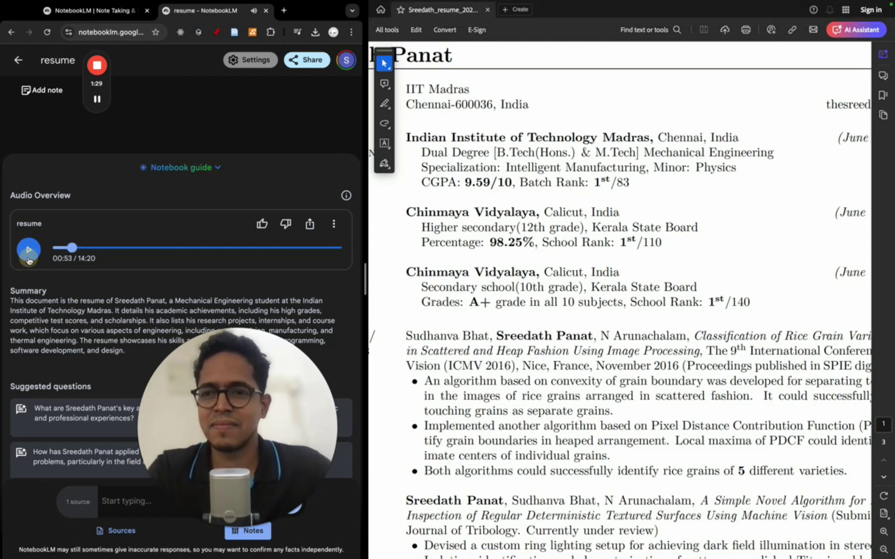
pyautogui.moveTo(31, 224)
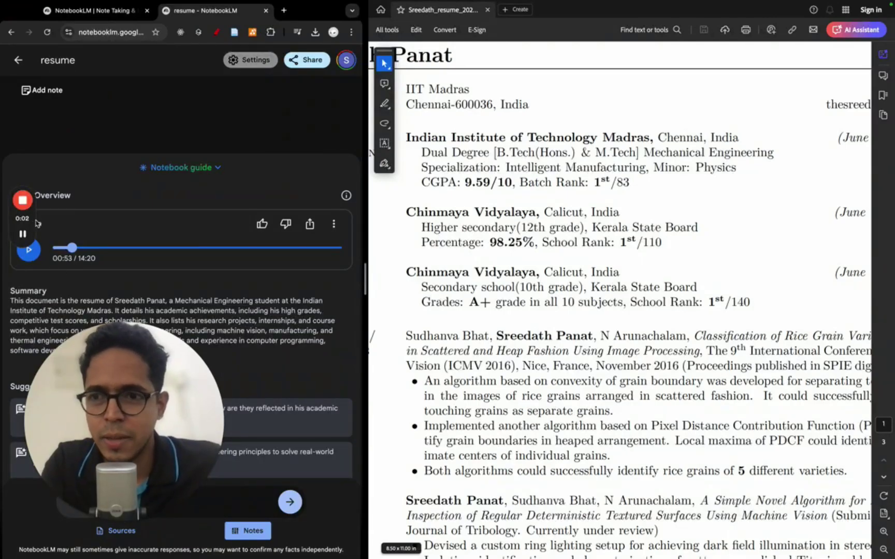
pyautogui.moveTo(31, 224); pyautogui.dragTo(40, 157)
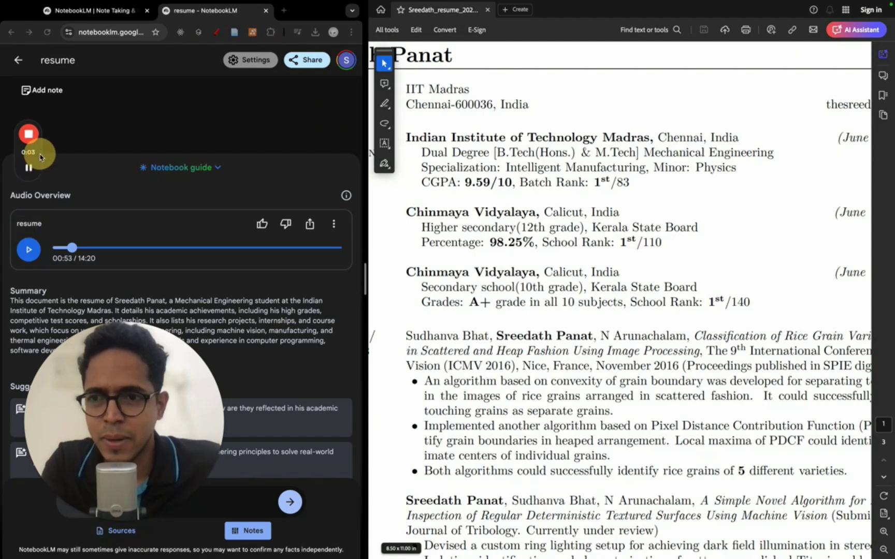
pyautogui.click(29, 251)
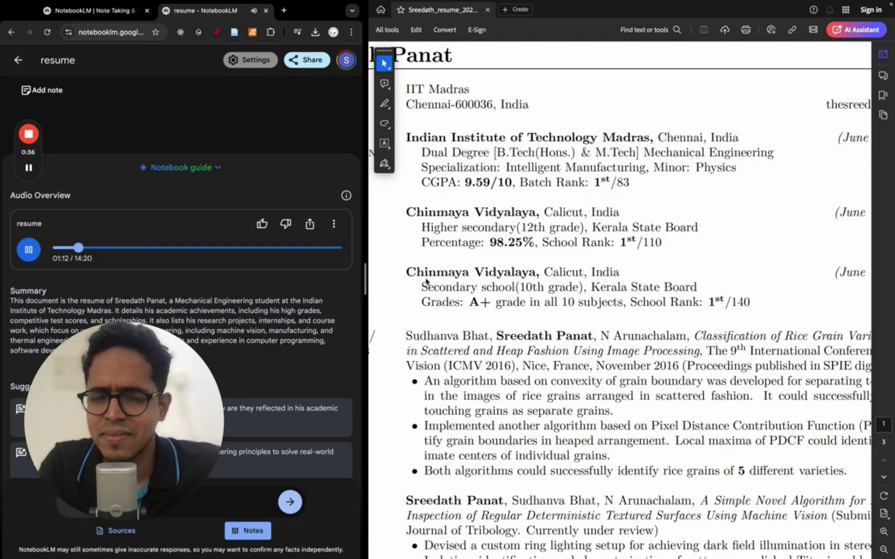
pyautogui.scroll(-10, 494, 296)
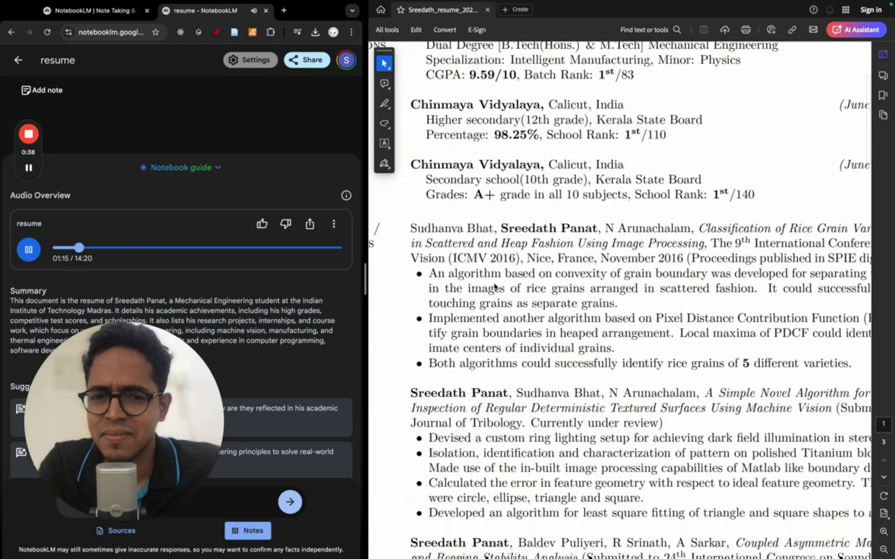
pyautogui.scroll(-10, 494, 285)
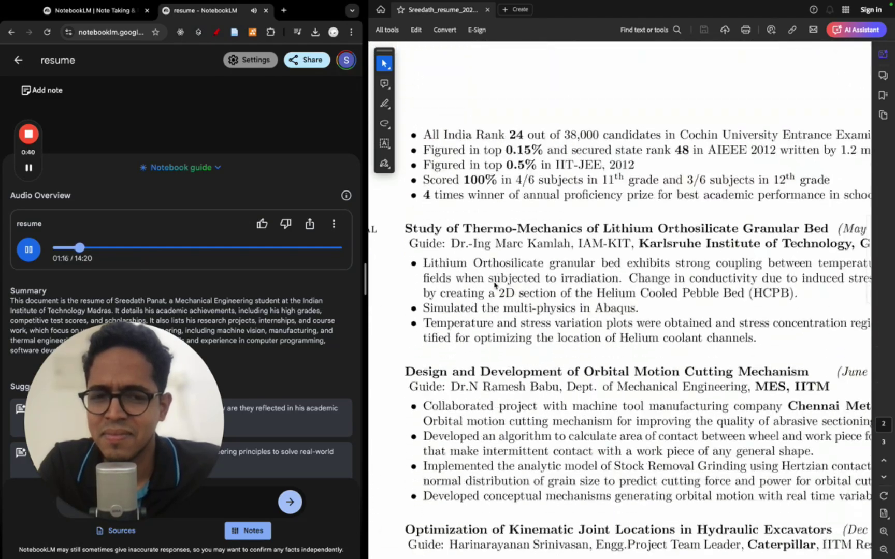
pyautogui.hscroll(-3, 494, 282)
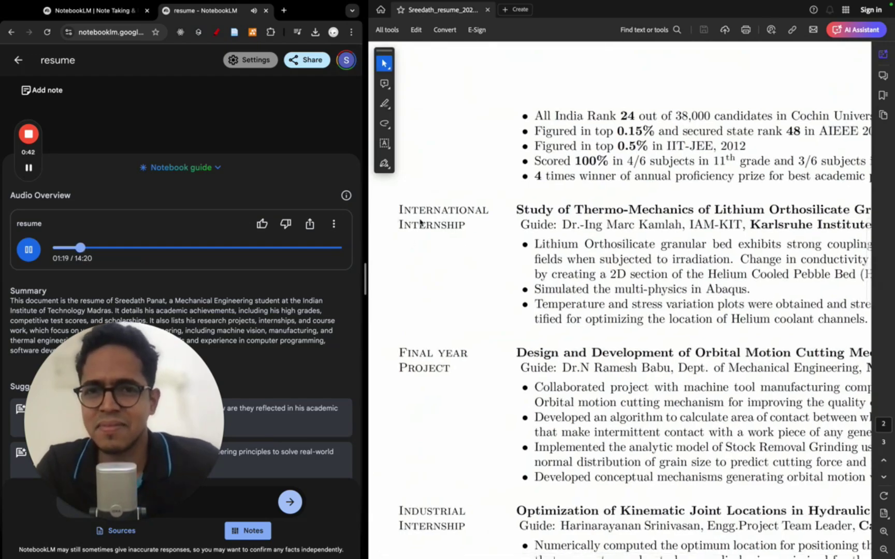
# - Switch to the freehand Draw pen and mark the International Internship label in red
pyautogui.click(384, 123)
pyautogui.press('Escape')
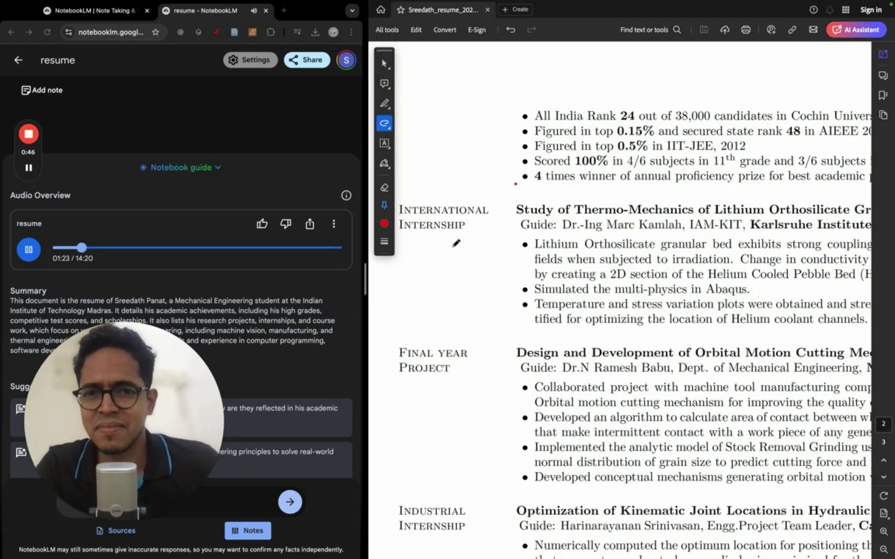
pyautogui.moveTo(413, 249); pyautogui.dragTo(472, 242)
# - Underline the 'Study of Thermo-Mechanics of Lithium Orthosilicate Granular Bed' title in red
pyautogui.scroll(-1, 553, 78)
pyautogui.hscroll(1, 553, 77)
pyautogui.scroll(-5, 553, 78)
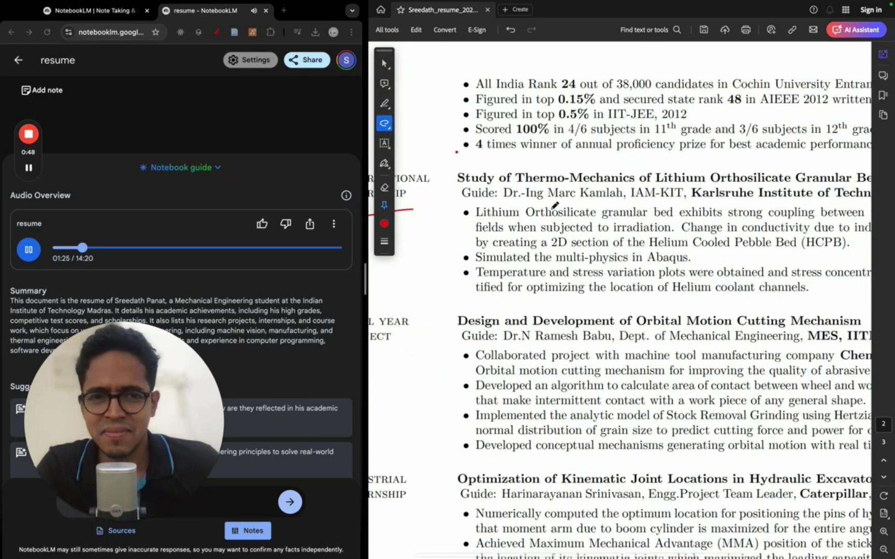
pyautogui.hscroll(1, 575, 200)
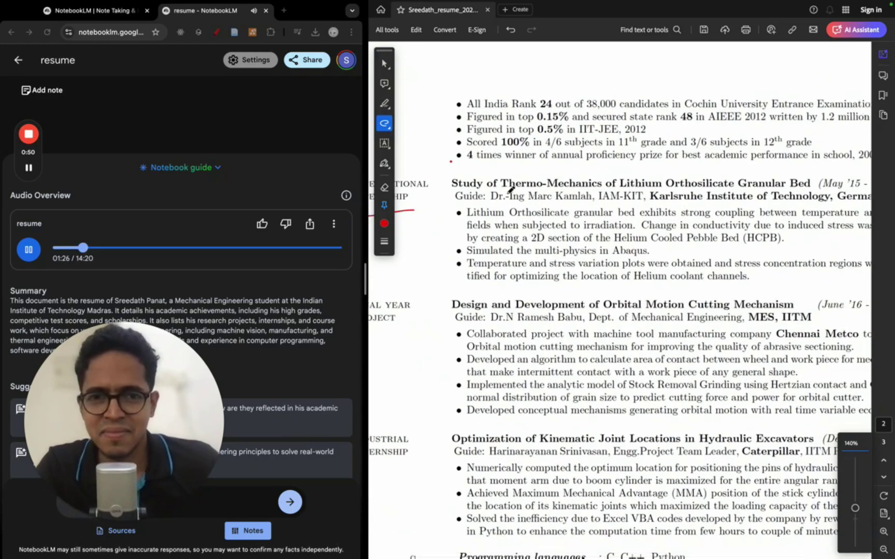
pyautogui.moveTo(501, 192); pyautogui.dragTo(738, 181)
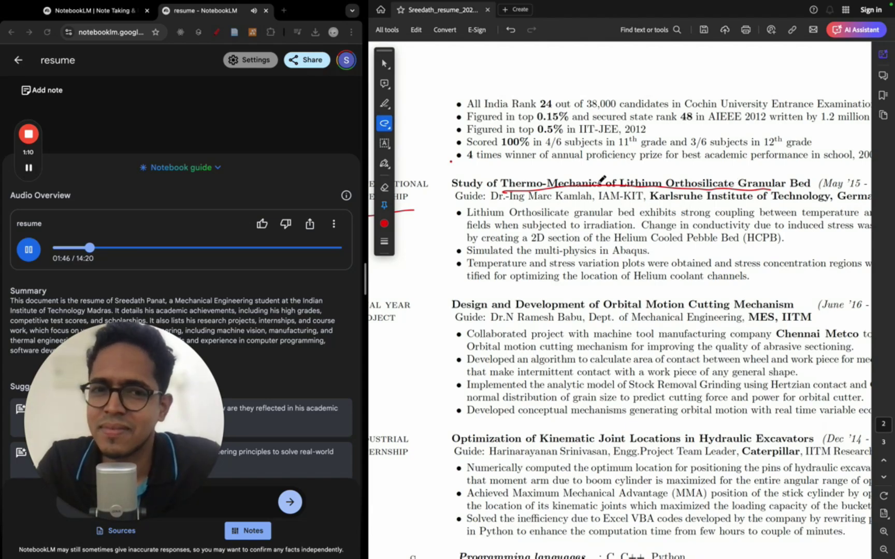
pyautogui.hscroll(3, 625, 181)
pyautogui.scroll(2, 625, 181)
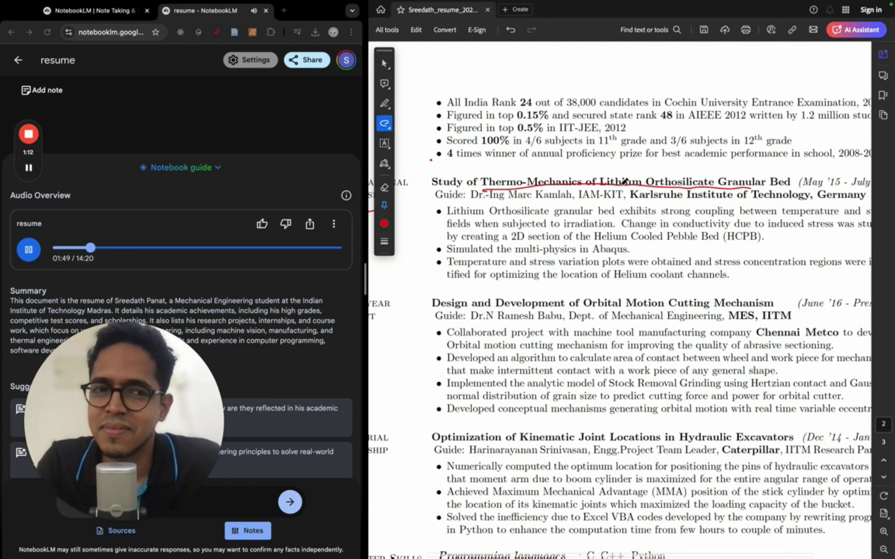
pyautogui.hscroll(2, 623, 180)
pyautogui.scroll(2, 624, 181)
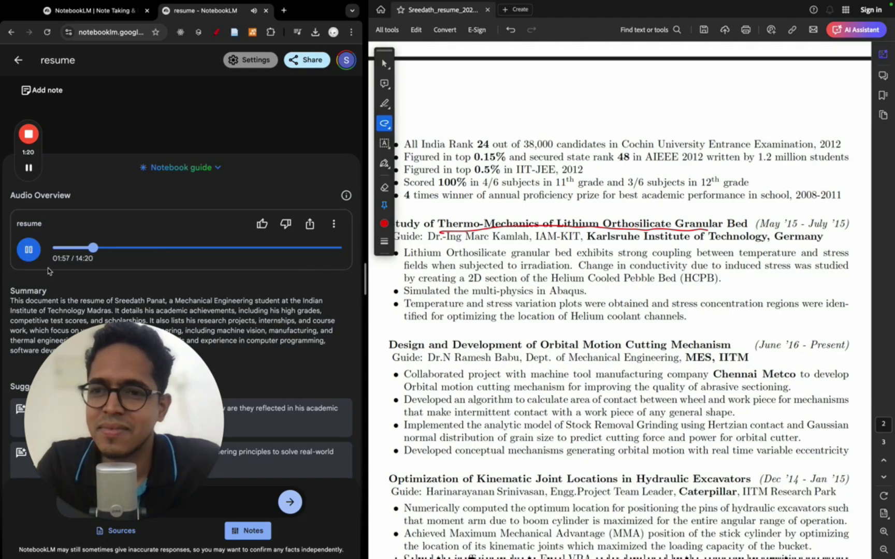
# - Pause the Audio Overview at 1:59 of 14:20
pyautogui.click(29, 250)
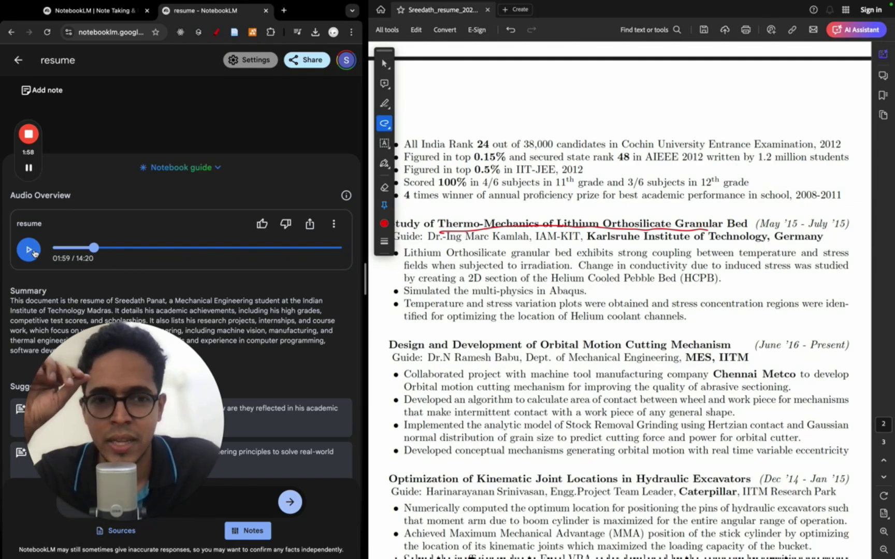
# - Resume the Audio Overview and scroll the resume to the publications section
pyautogui.click(29, 251)
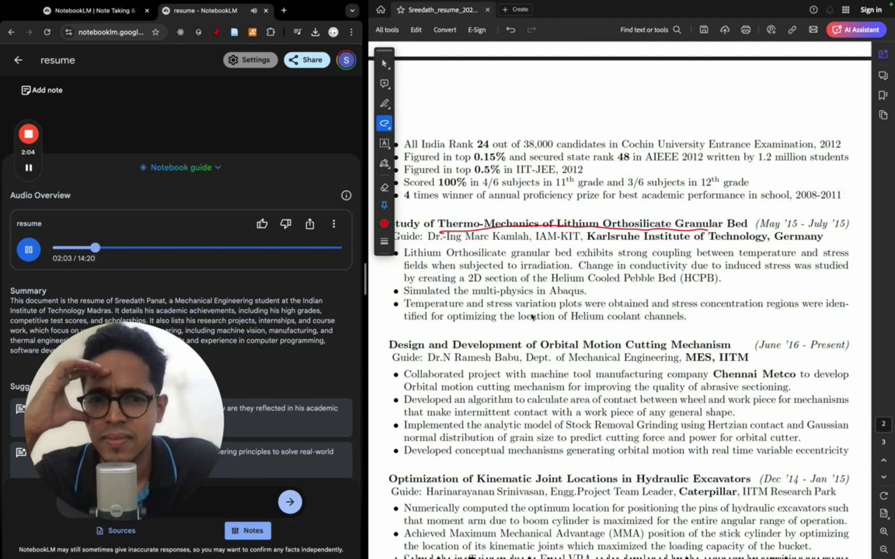
pyautogui.scroll(10, 531, 317)
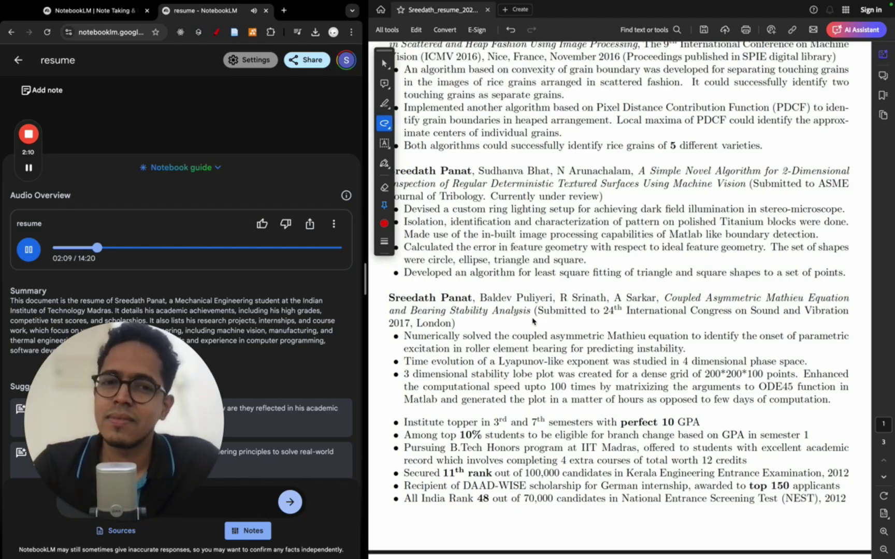
pyautogui.scroll(4, 543, 329)
pyautogui.hscroll(-2, 544, 328)
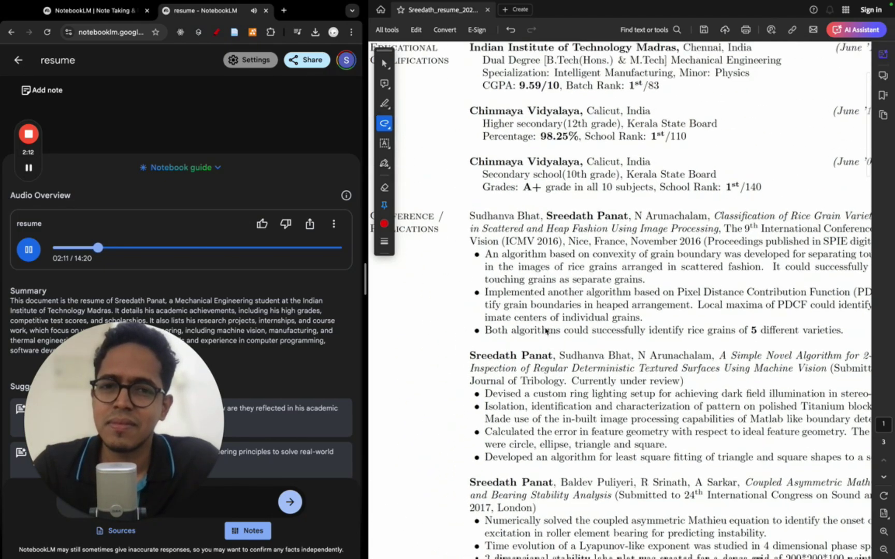
pyautogui.scroll(3, 546, 331)
pyautogui.hscroll(2, 546, 331)
pyautogui.scroll(-5, 591, 150)
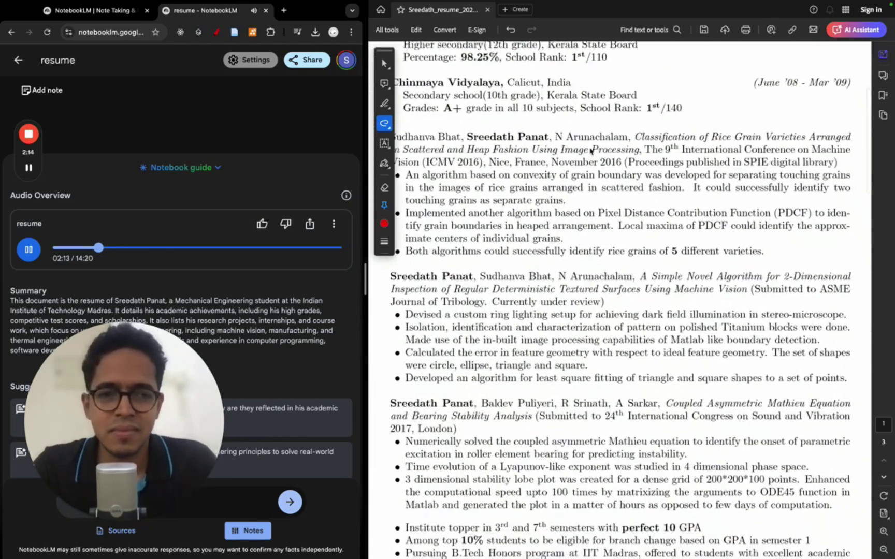
# - Underline the second paper's ASME submission note, circle the ring-lighting bullet, and underline 'dark field illumination' in red
pyautogui.moveTo(750, 293); pyautogui.dragTo(848, 291)
pyautogui.moveTo(389, 302); pyautogui.dragTo(587, 304)
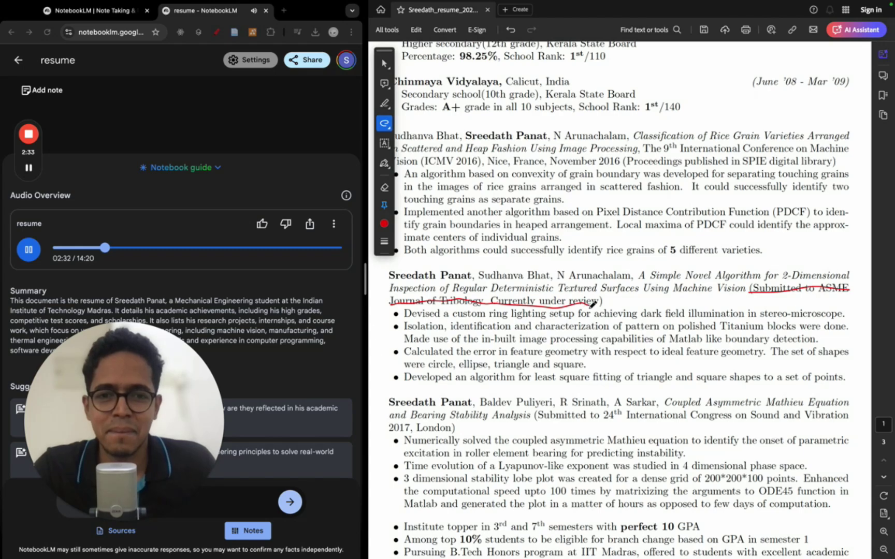
pyautogui.moveTo(394, 311); pyautogui.dragTo(383, 322)
pyautogui.moveTo(641, 316); pyautogui.dragTo(828, 313)
pyautogui.scroll(-2, 797, 327)
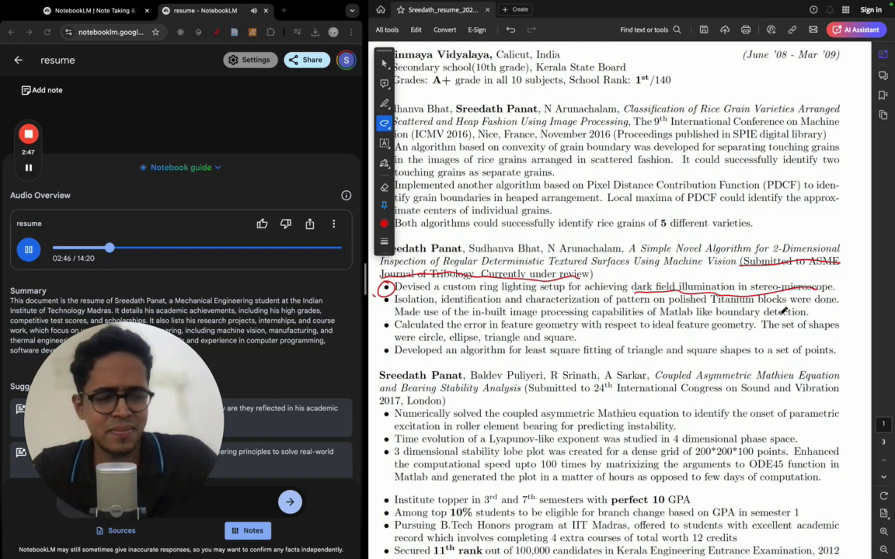
# - Skip the Audio Overview ahead to about 11:25, then to 14:11 near its end
pyautogui.click(280, 248)
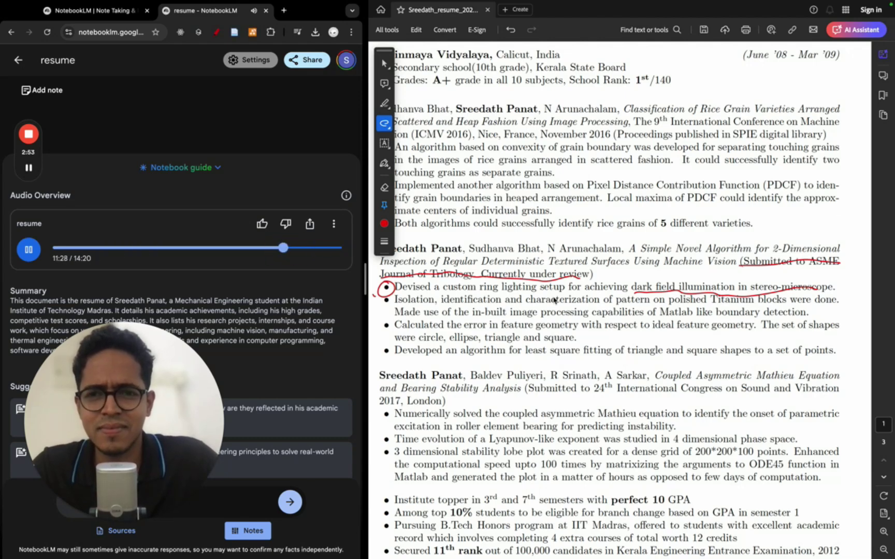
pyautogui.scroll(-2, 553, 297)
pyautogui.scroll(-15, 553, 298)
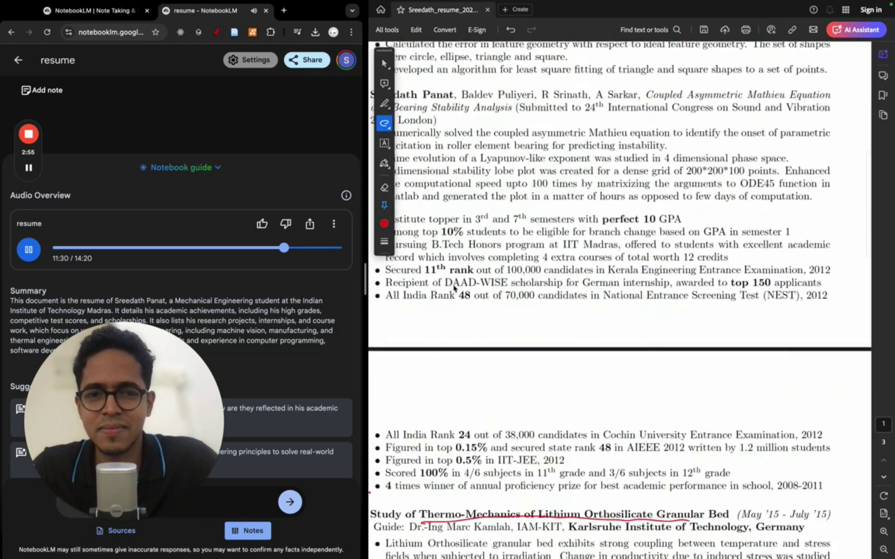
pyautogui.click(325, 248)
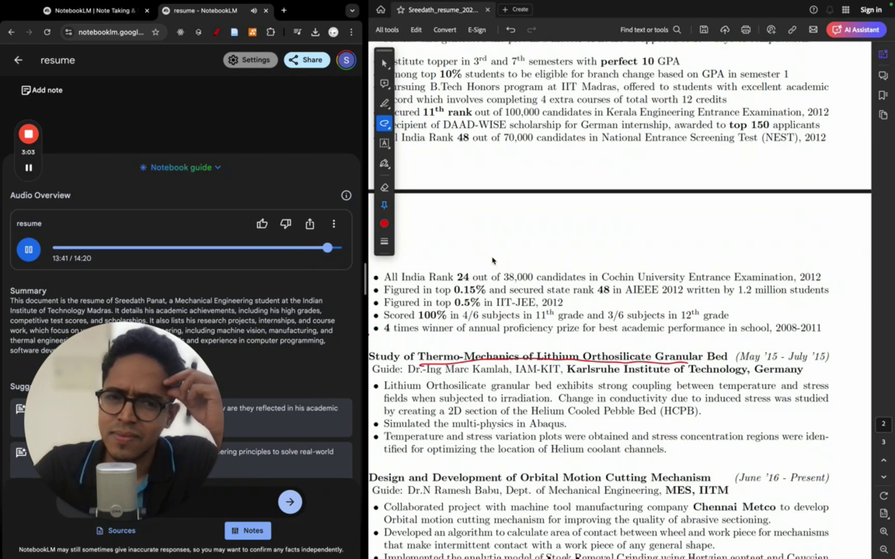
pyautogui.scroll(-3, 492, 261)
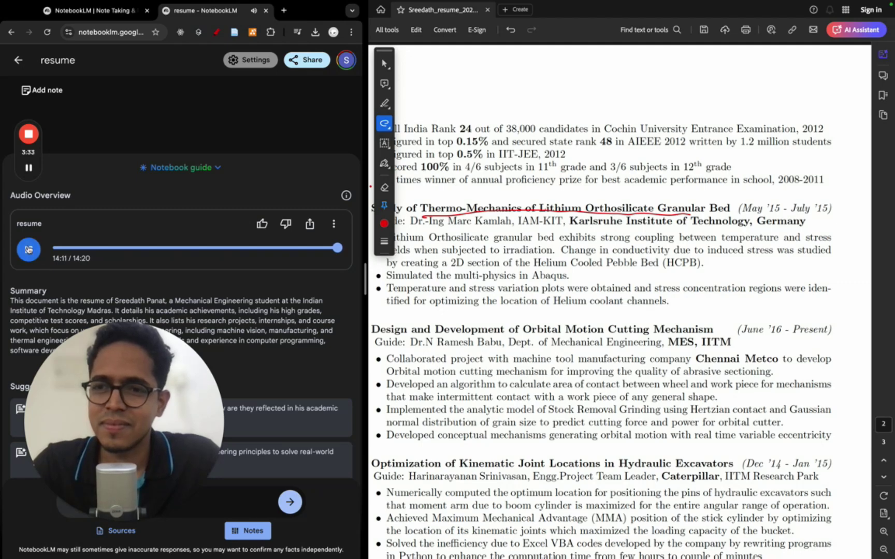
# - Pause the Audio Overview at 14:12 of 14:20 and scroll through the marked-up resume
pyautogui.click(28, 249)
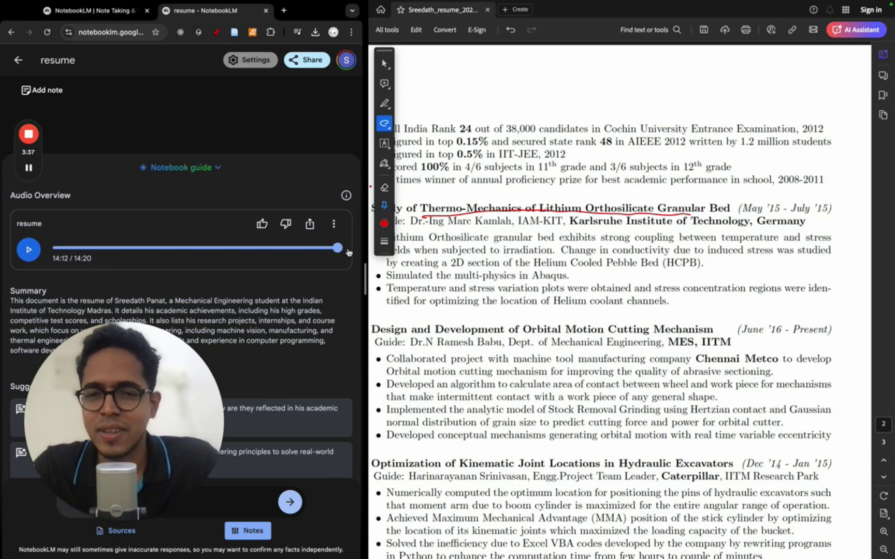
pyautogui.scroll(-2, 663, 351)
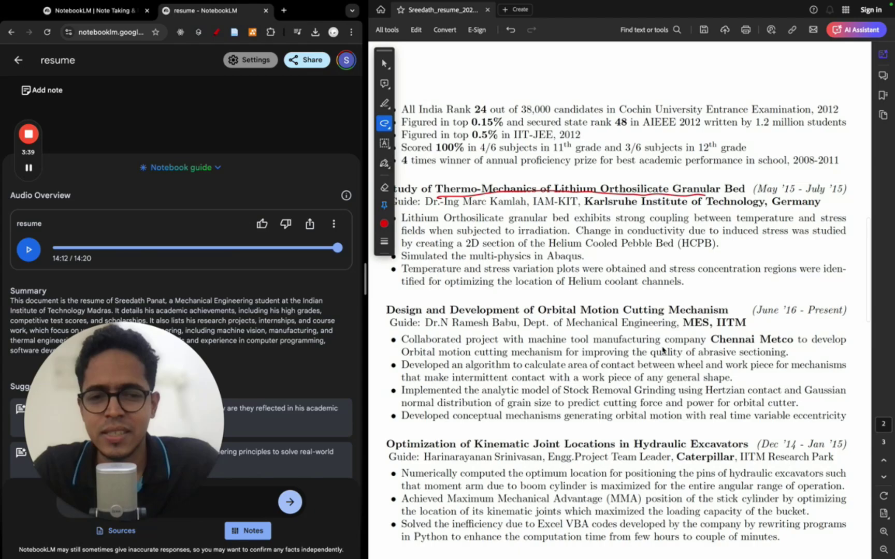
pyautogui.scroll(-5, 664, 350)
pyautogui.scroll(3, 661, 285)
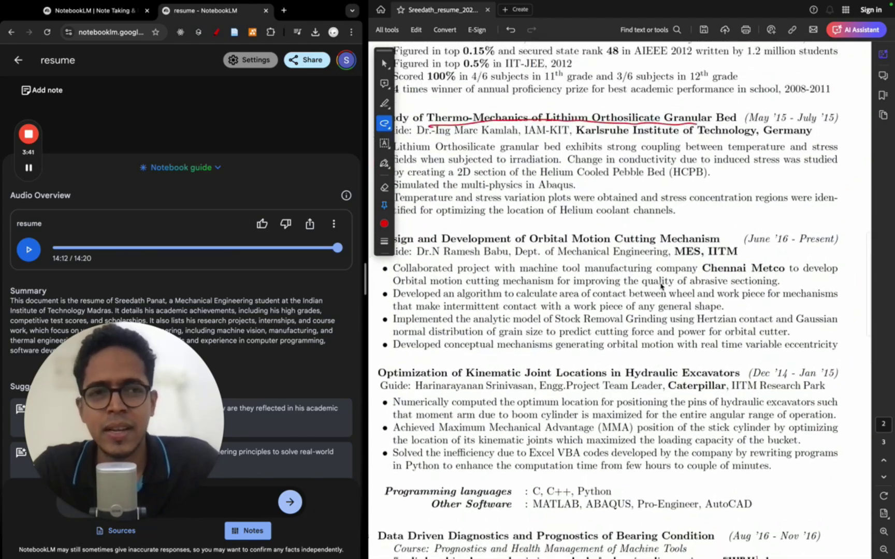
pyautogui.scroll(4, 660, 285)
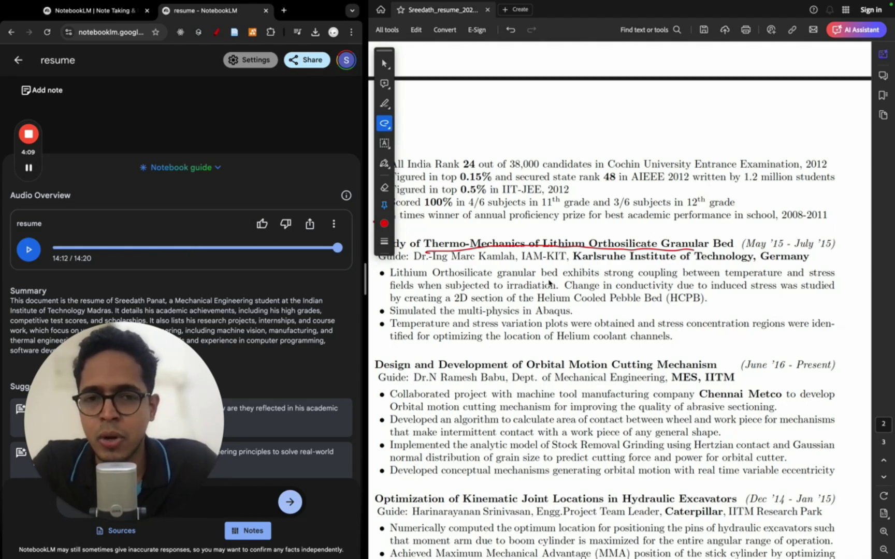
# - Undo the stray diagonal red stroke drawn across the project section of the resume
pyautogui.scroll(3, 470, 326)
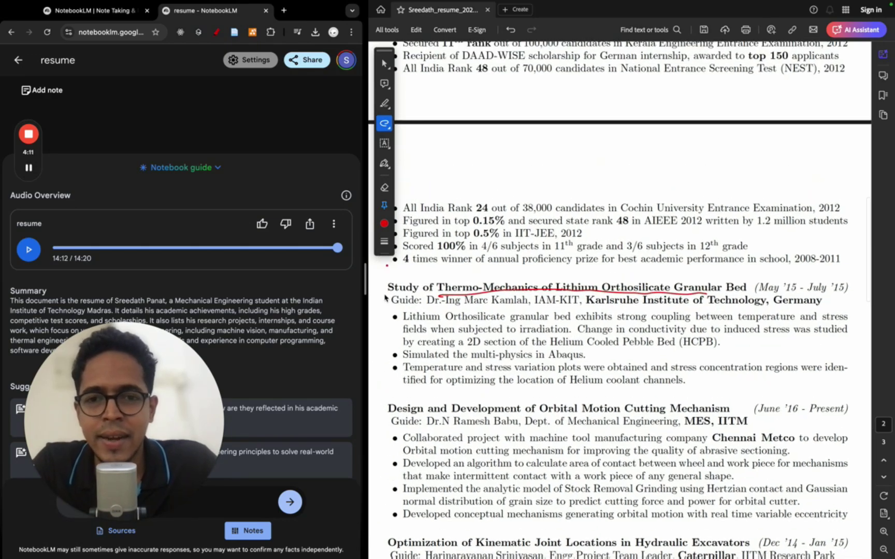
pyautogui.moveTo(387, 287)
pyautogui.mouseDown()
pyautogui.moveTo(622, 367)
pyautogui.moveTo(653, 369)
pyautogui.mouseUp()
pyautogui.hotkey('ctrl', 'z')
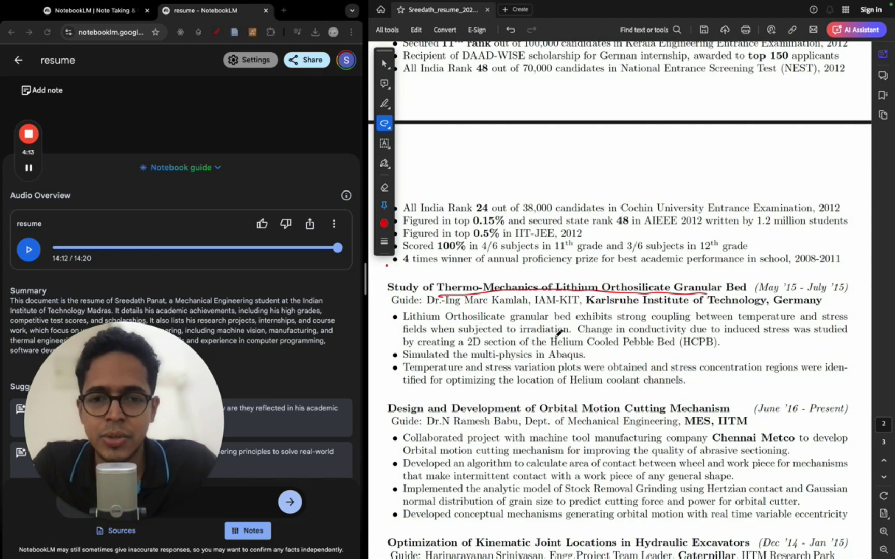
# - Return to the Select tool, then select and deselect the Thermo-Mechanics project heading text
pyautogui.click(384, 64)
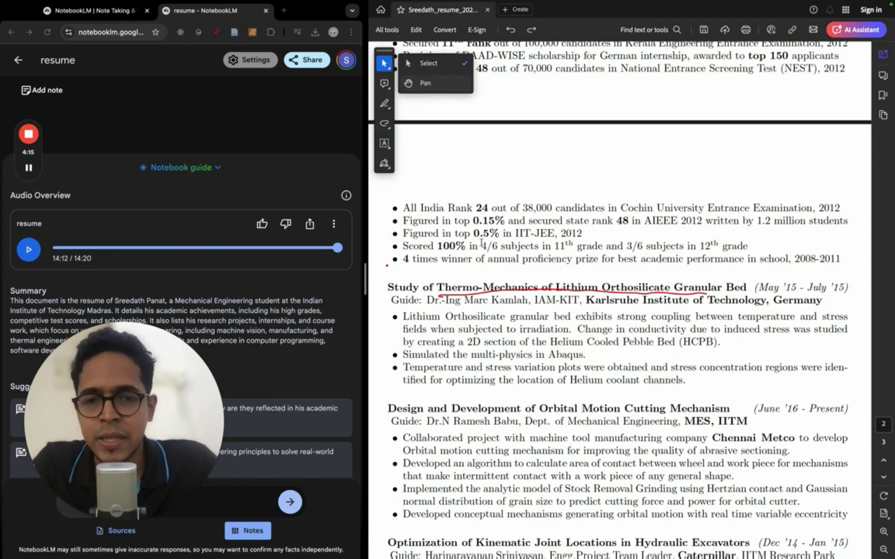
pyautogui.moveTo(389, 288); pyautogui.dragTo(725, 369)
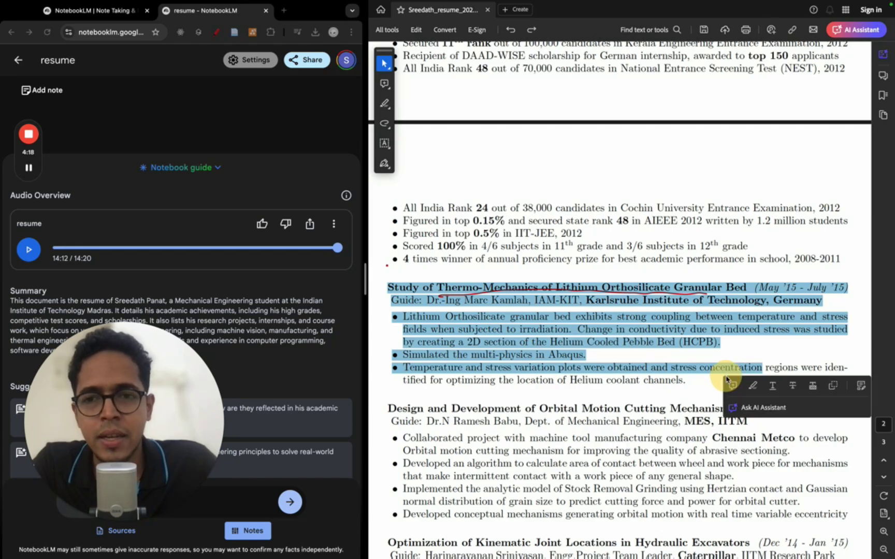
pyautogui.click(688, 383)
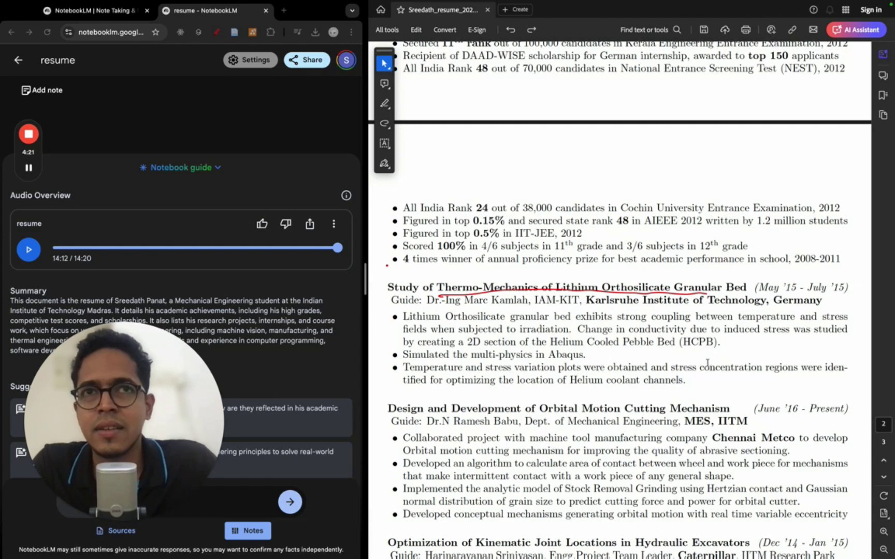